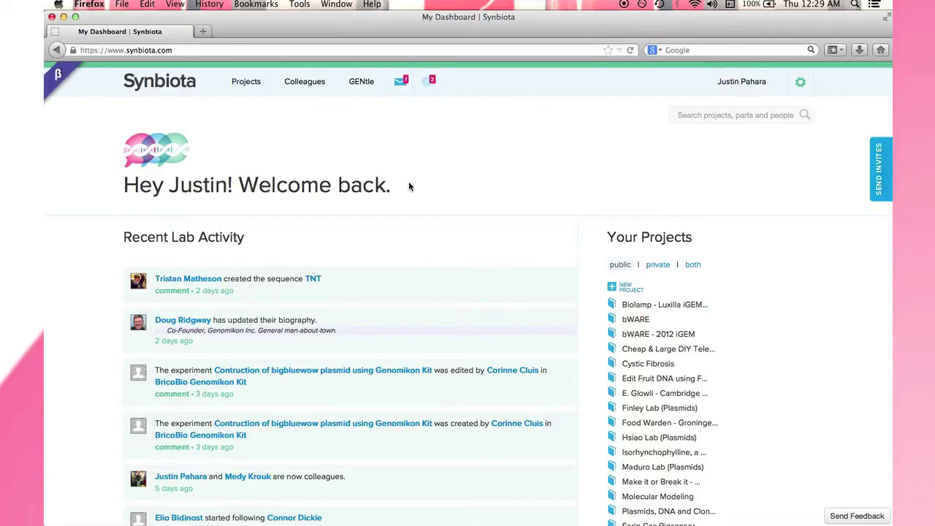
# Browse the Synbiota dashboard and its project list
pyautogui.click(254, 237)
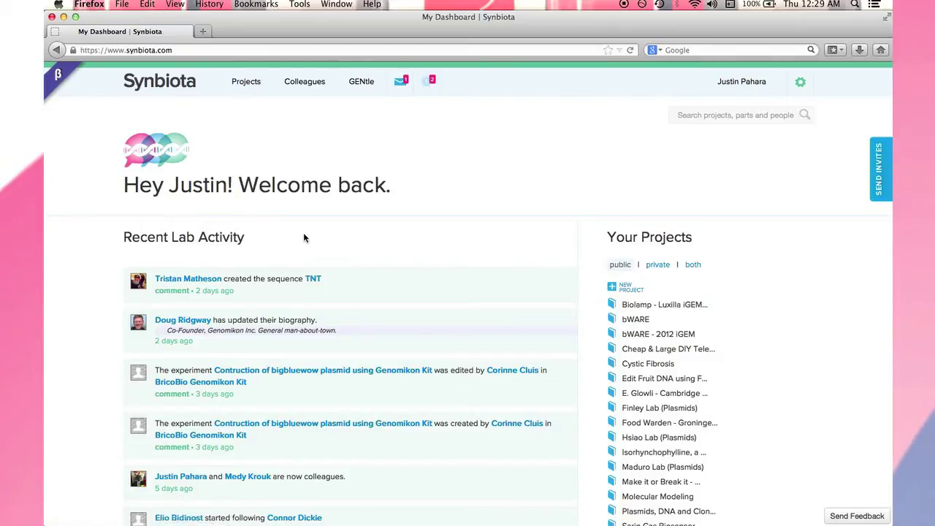
pyautogui.scroll(-5, 304, 232)
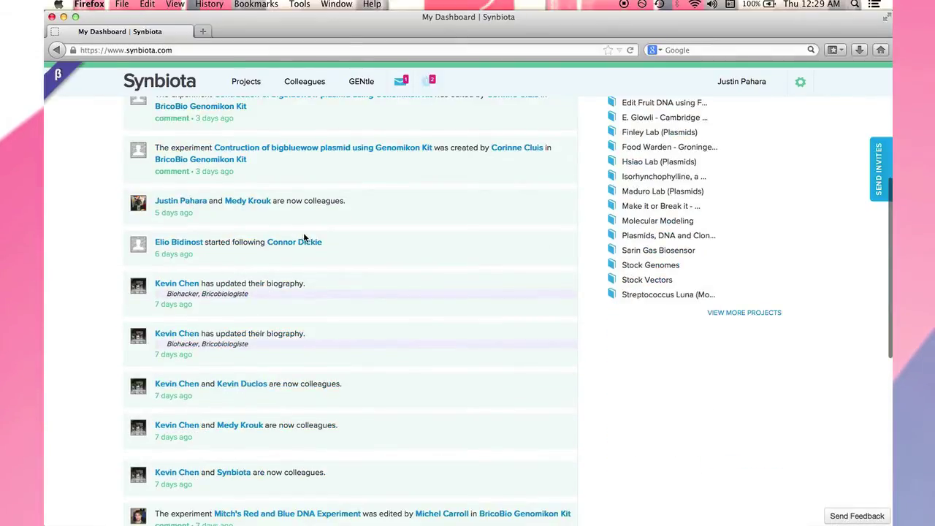
pyautogui.scroll(-7, 303, 236)
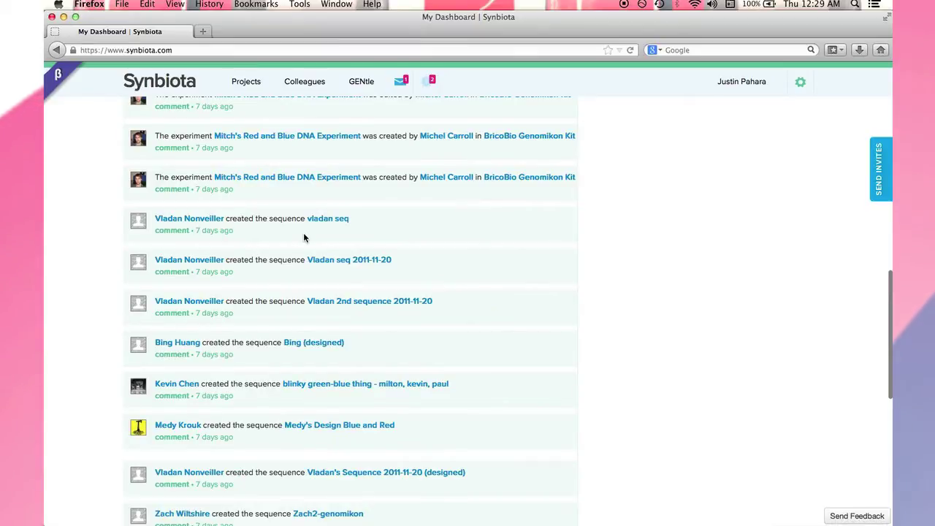
pyautogui.scroll(15, 303, 245)
pyautogui.scroll(1, 303, 245)
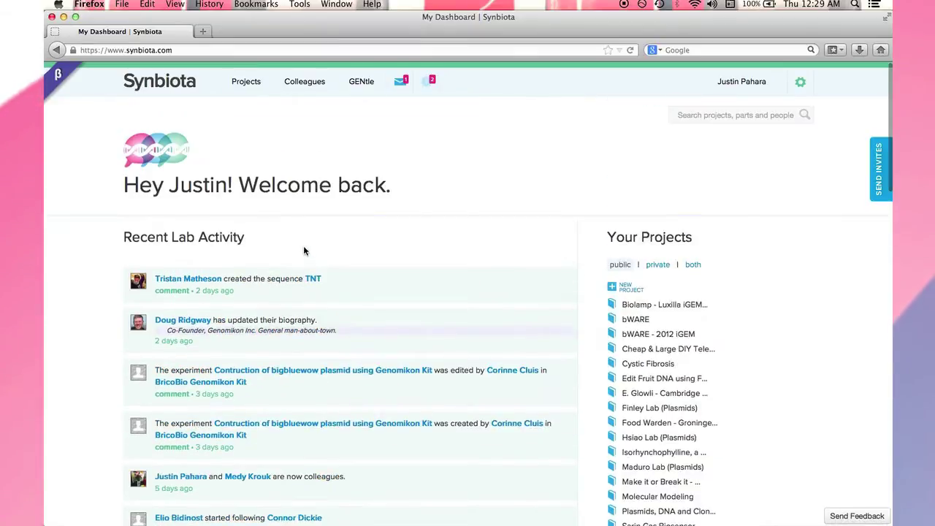
pyautogui.click(247, 102)
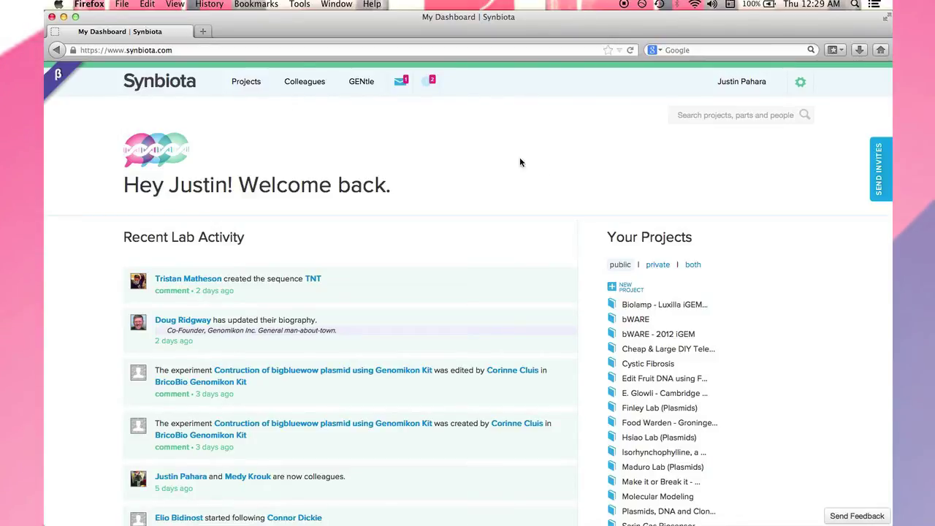
pyautogui.click(631, 217)
pyautogui.scroll(-5, 631, 220)
# Open Sarin Gas Biosensor, scroll its lab book, and start adding members from '8 collaborators'
pyautogui.click(638, 348)
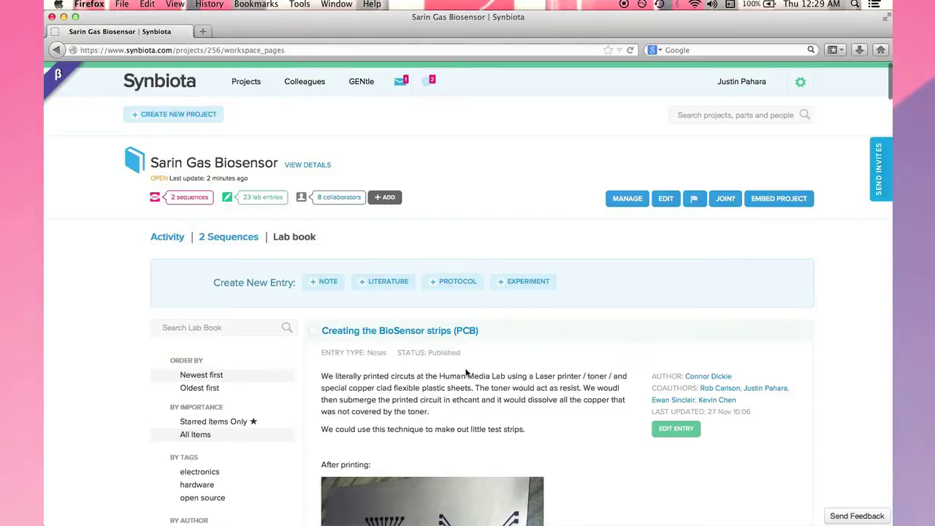
pyautogui.scroll(-5, 439, 385)
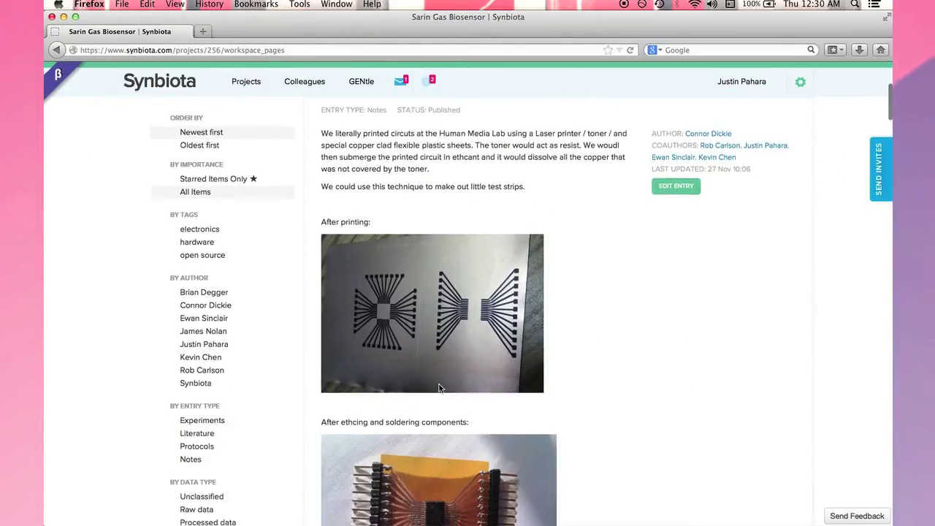
pyautogui.scroll(-12, 439, 387)
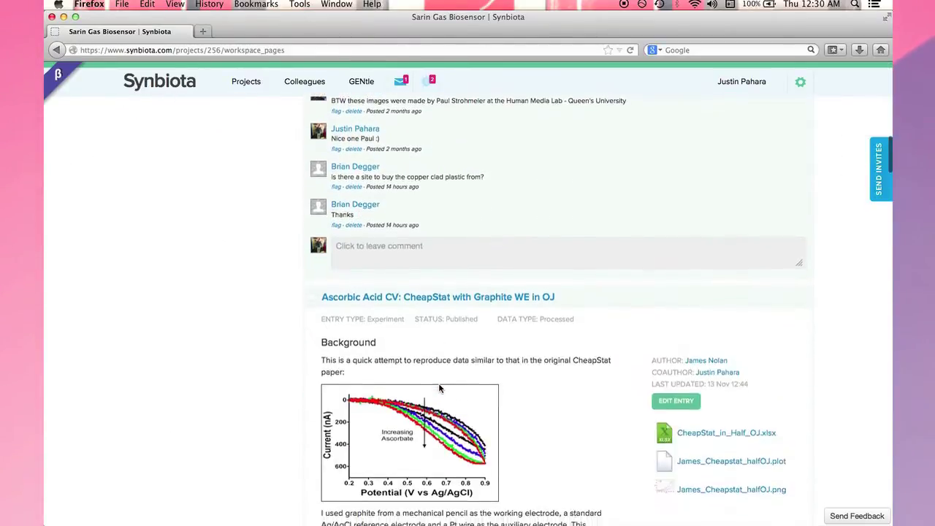
pyautogui.scroll(-20, 438, 386)
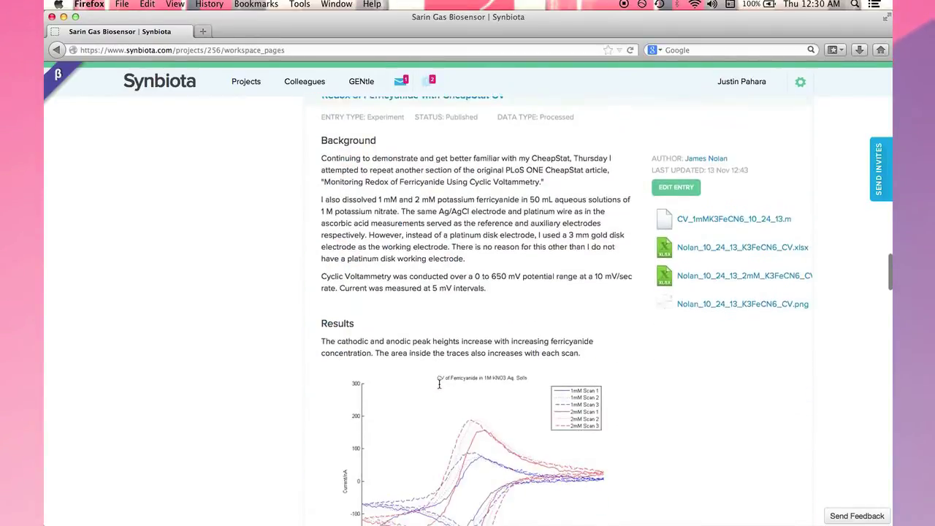
pyautogui.scroll(20, 439, 387)
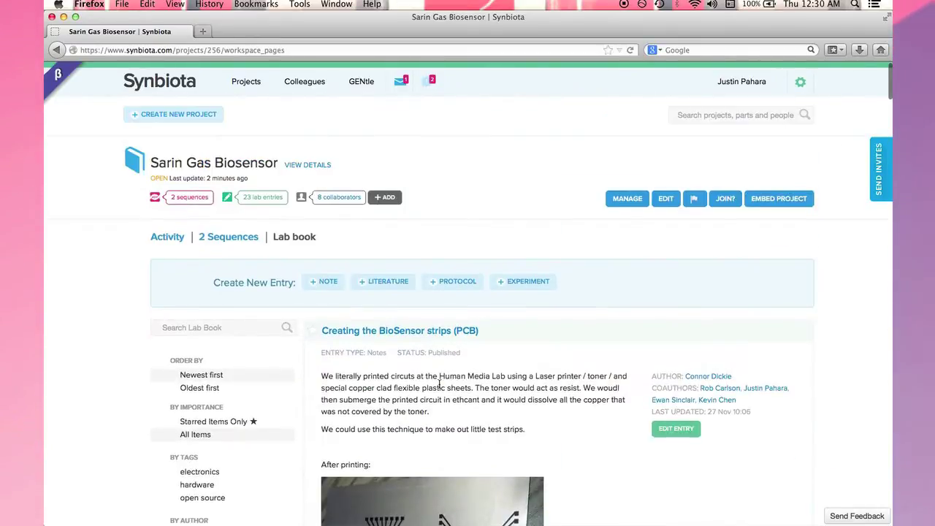
pyautogui.click(335, 197)
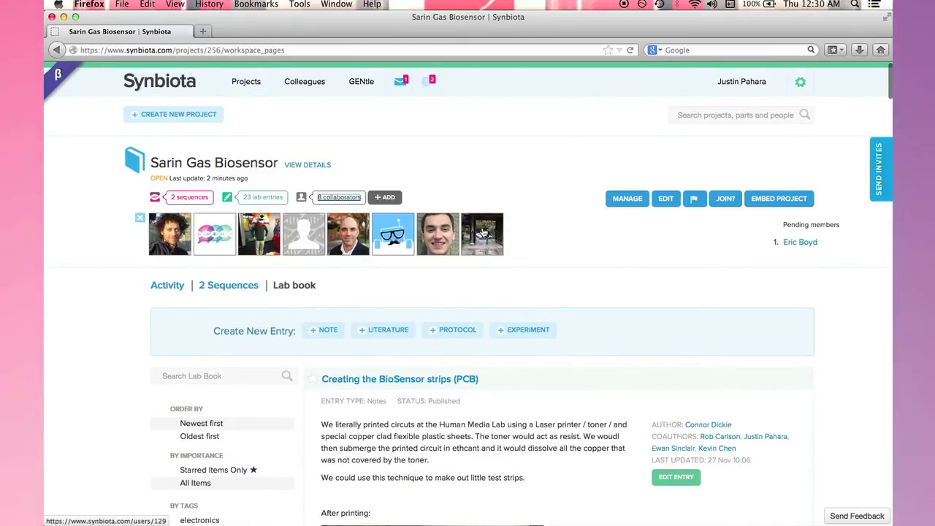
pyautogui.click(386, 197)
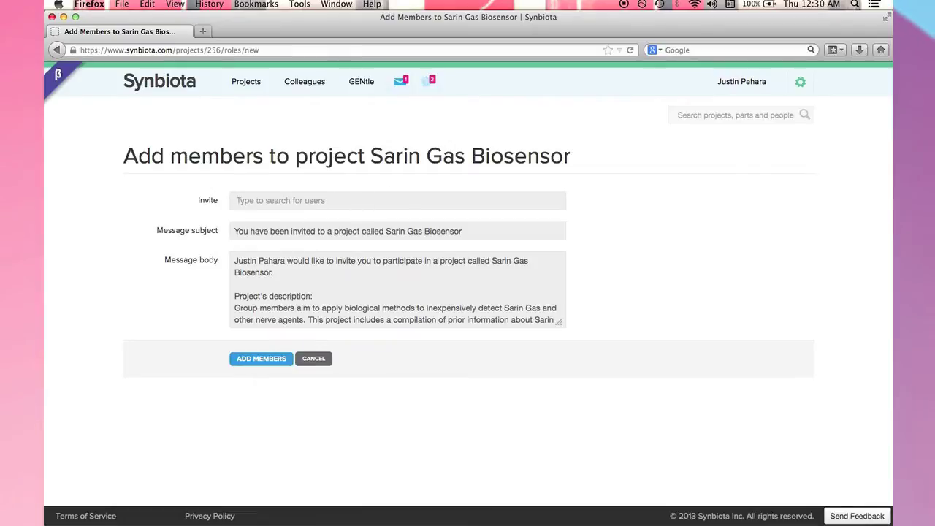
# Add a searched user and an e-mail address as invitees, then go back without sending
pyautogui.write('john')
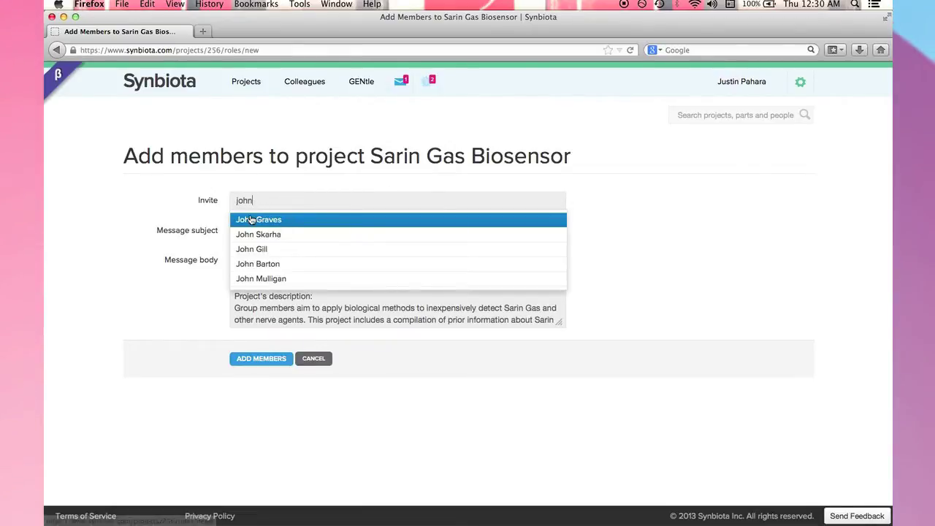
pyautogui.click(251, 219)
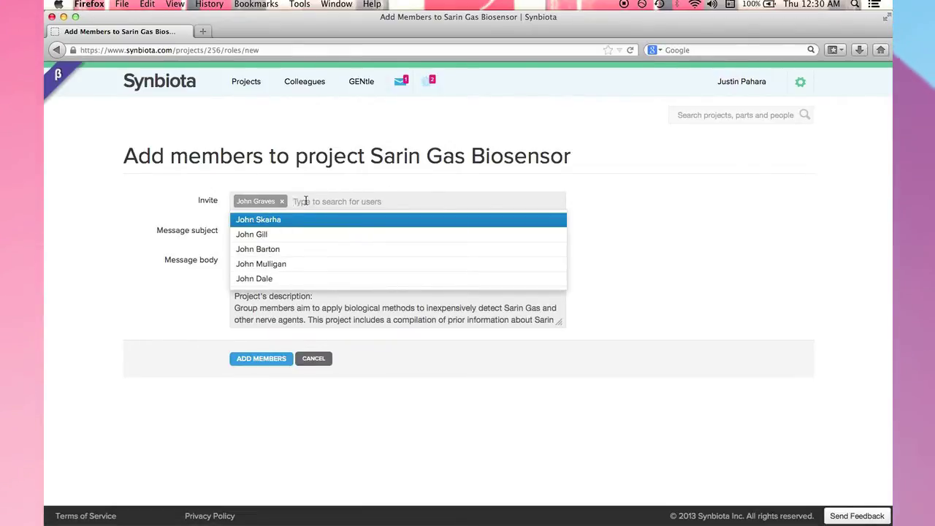
pyautogui.write('john@doe.com')
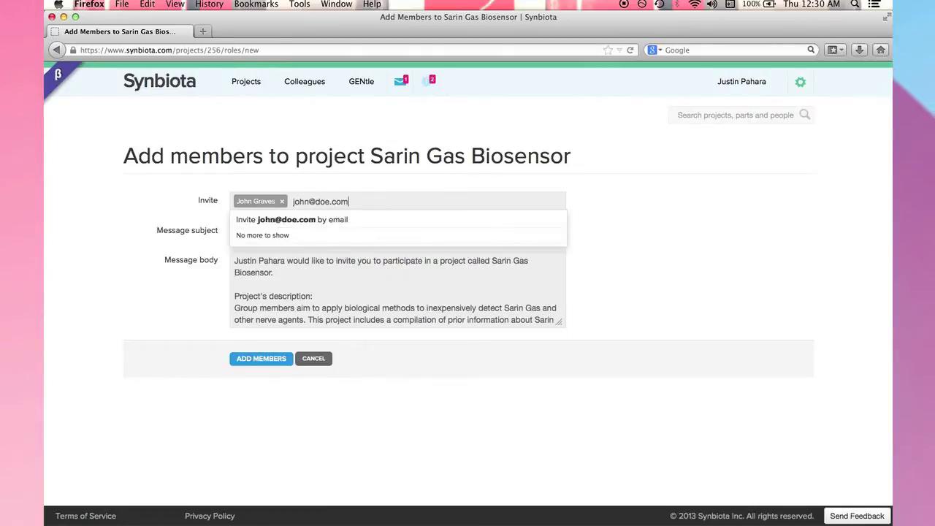
pyautogui.click(282, 220)
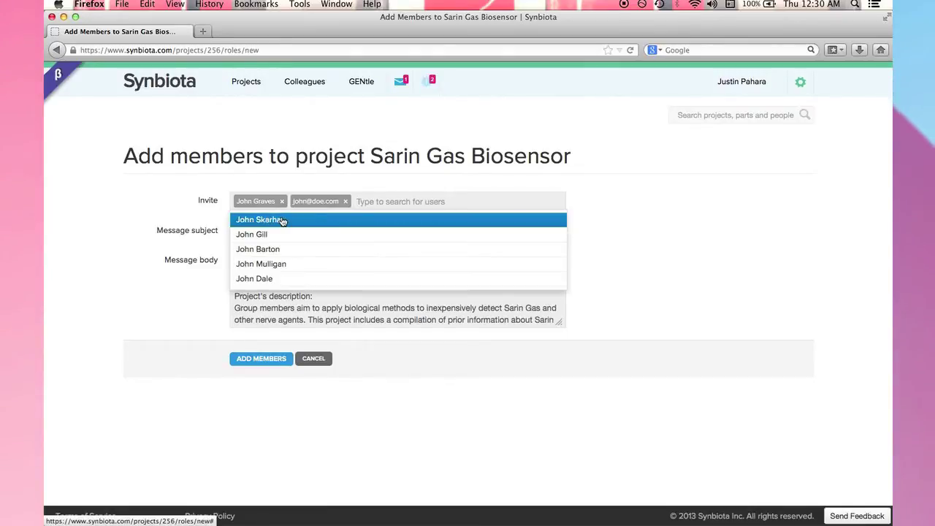
pyautogui.click(57, 50)
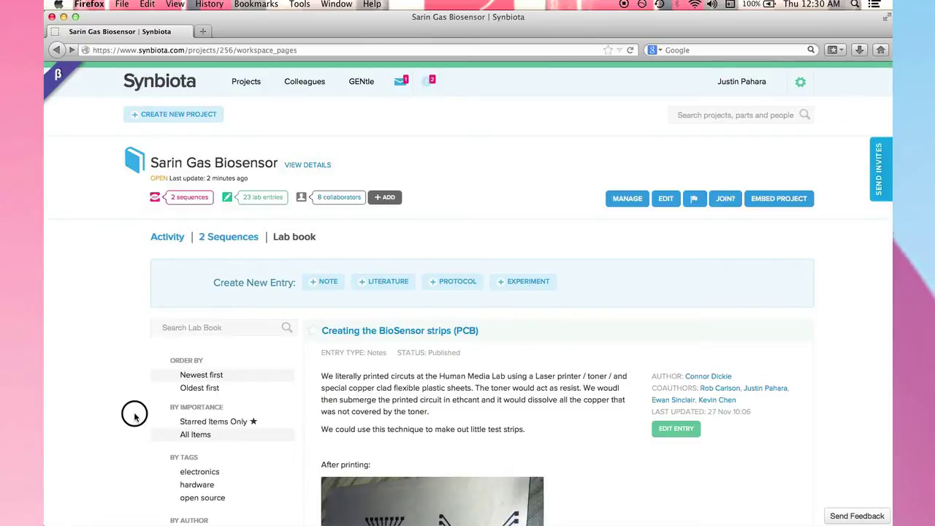
# Scroll through the lab book and switch to the project's '2 Sequences' tab
pyautogui.scroll(-5, 135, 468)
pyautogui.scroll(-1, 135, 466)
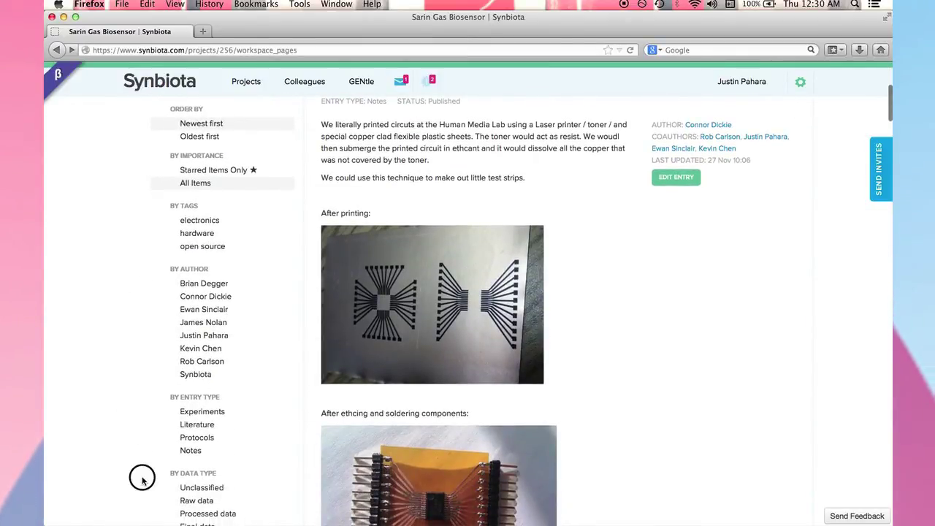
pyautogui.scroll(-4, 140, 471)
pyautogui.scroll(10, 142, 481)
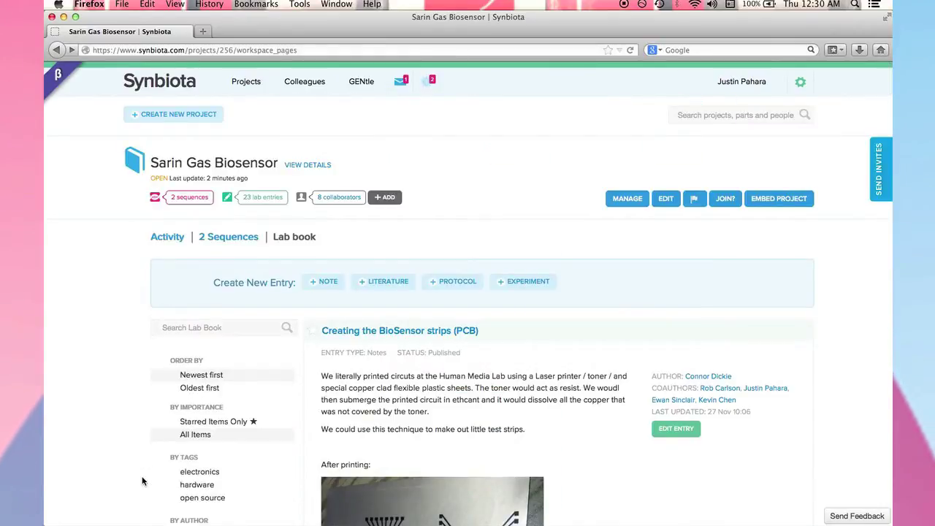
pyautogui.click(225, 241)
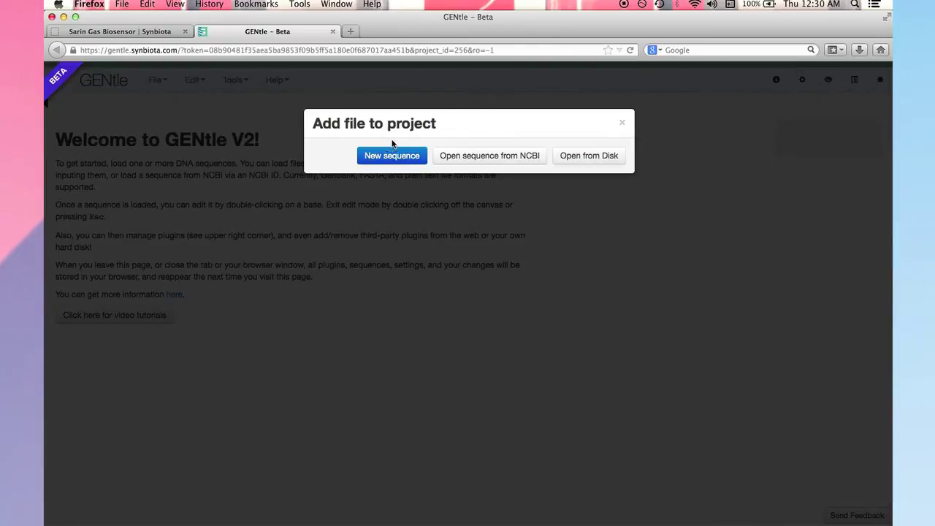
# Load MHoneydew.sybil from the Synbiota DEMO folder into GENtle
pyautogui.click(591, 155)
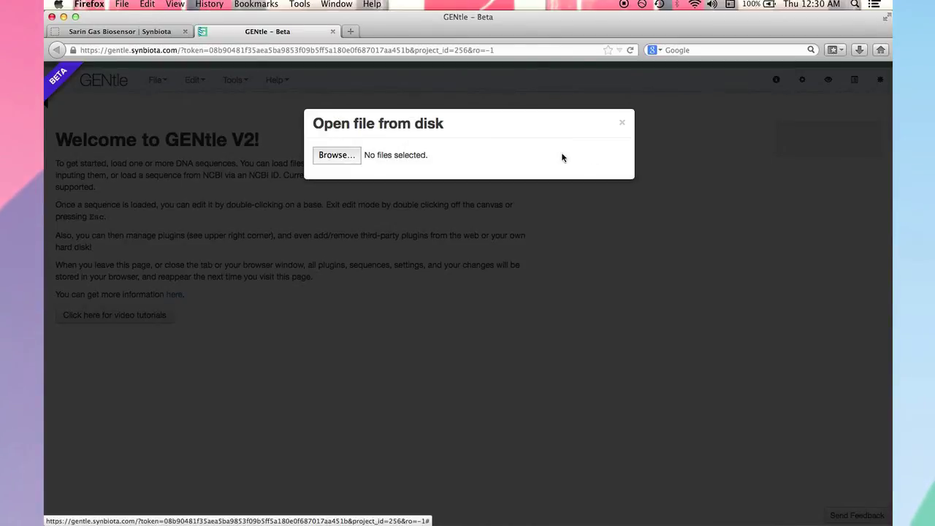
pyautogui.click(337, 155)
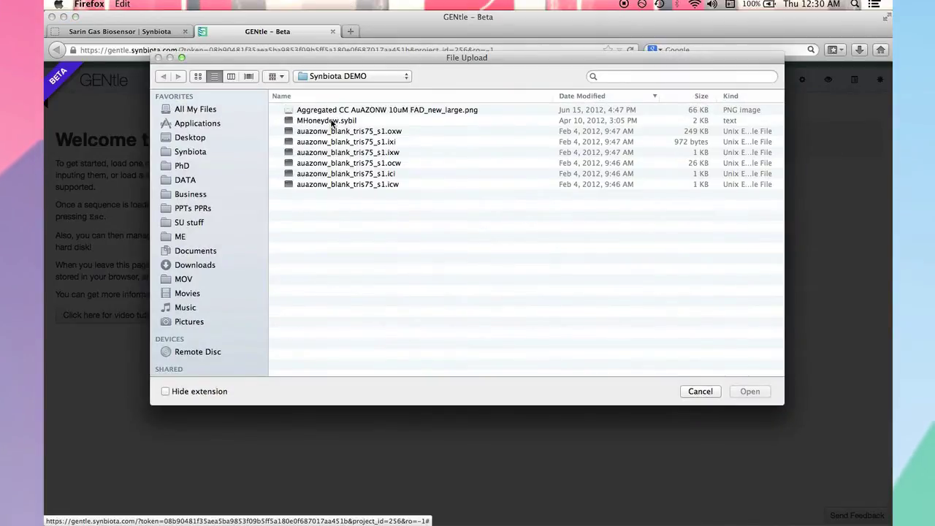
pyautogui.click(329, 120)
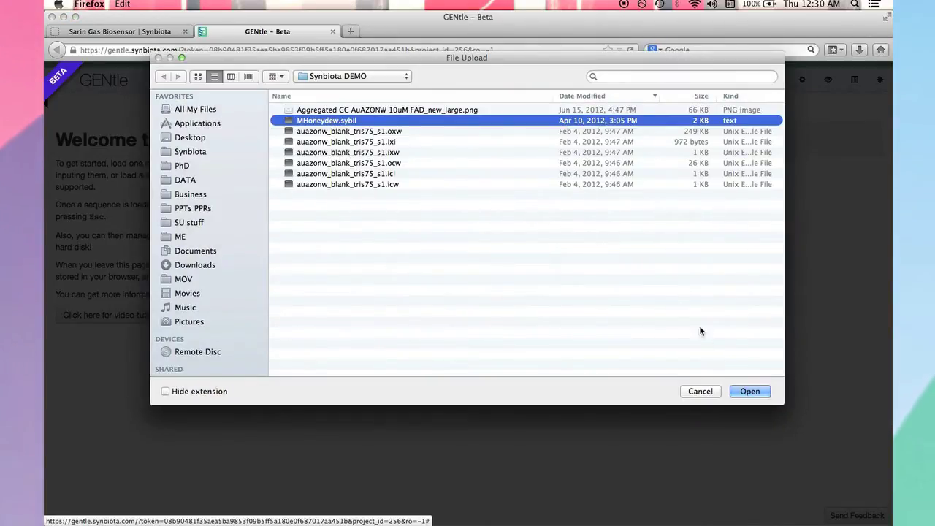
pyautogui.click(745, 391)
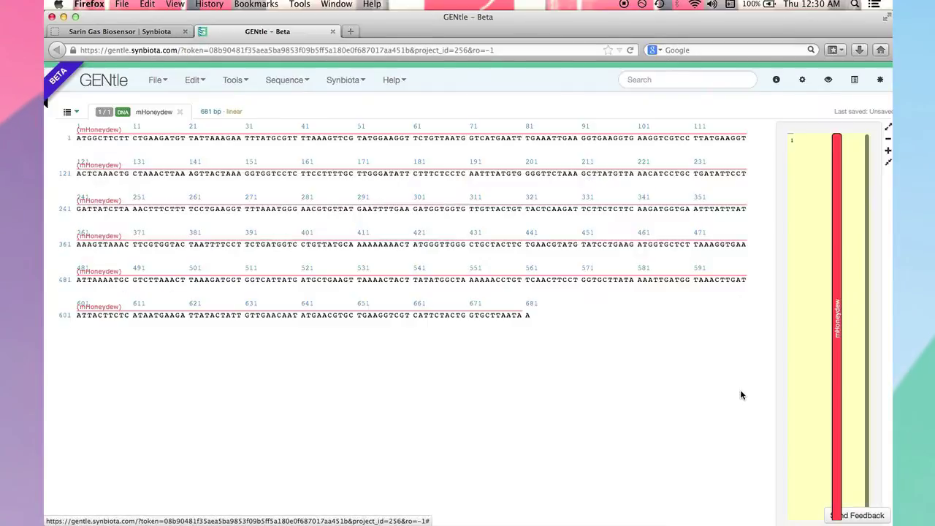
# Insert bases into line 1 (696 bp) and rename the sequence 'mHoneydew - new name'
pyautogui.write('ATATATATATATT')
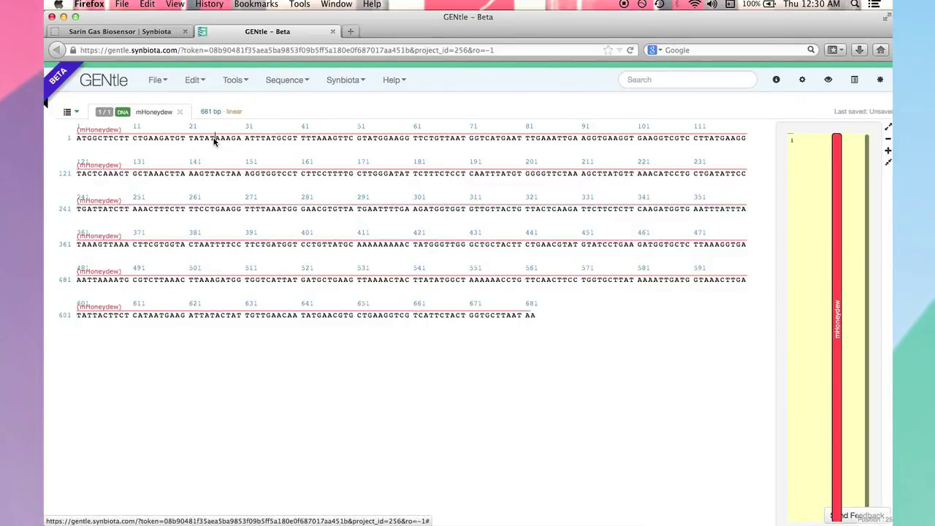
pyautogui.write('ATAT ATATATATTA')
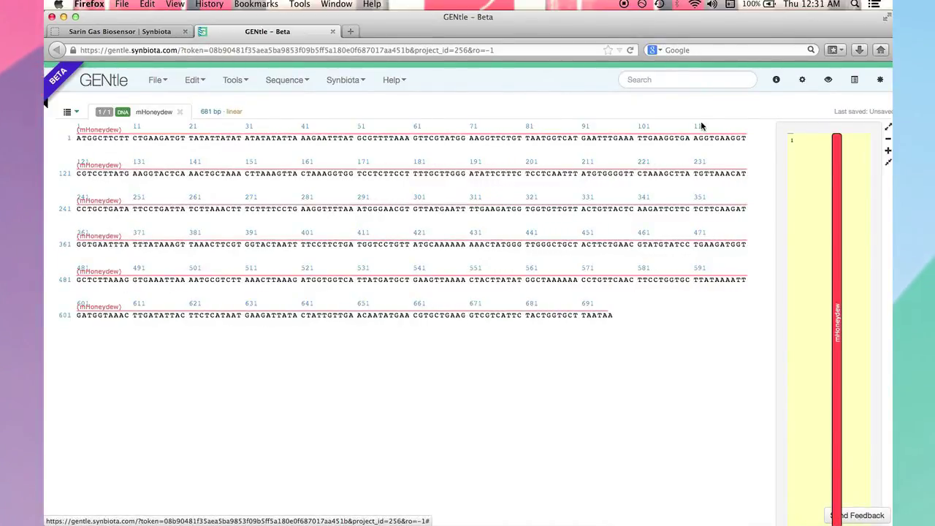
pyautogui.click(801, 80)
pyautogui.click(411, 216)
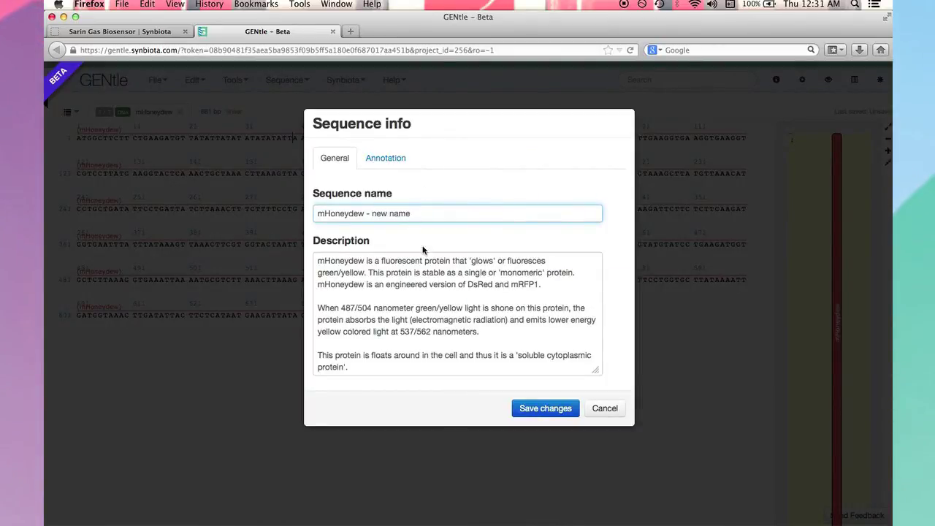
pyautogui.click(514, 408)
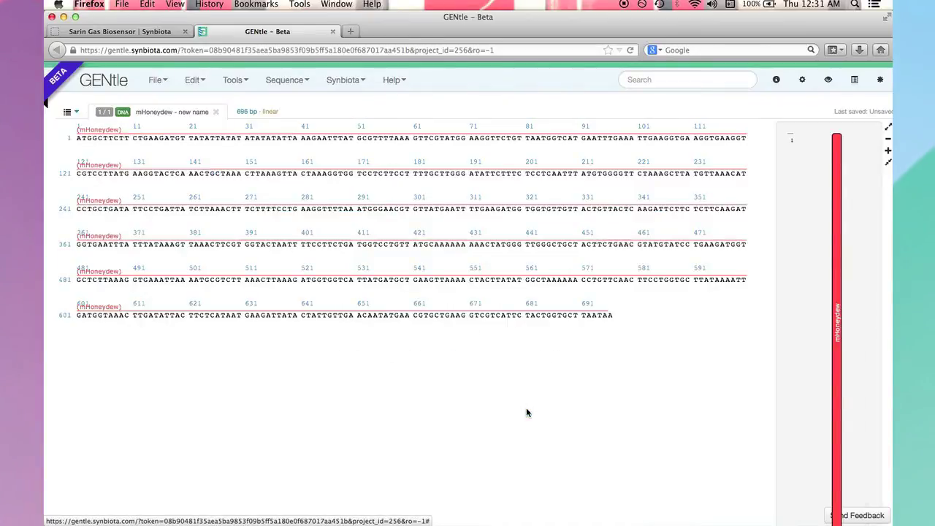
# Show restriction sites and one-letter amino-acid translation in reading frames 1–3
pyautogui.click(827, 82)
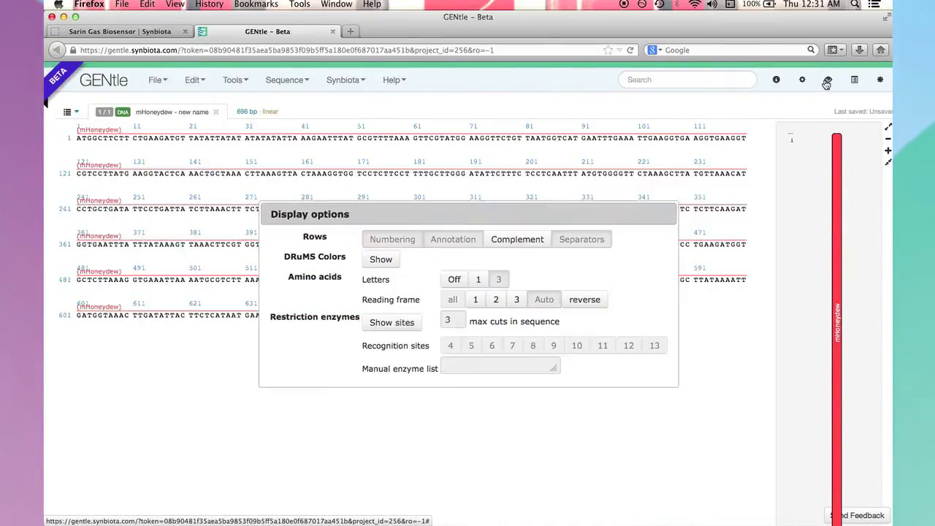
pyautogui.click(404, 323)
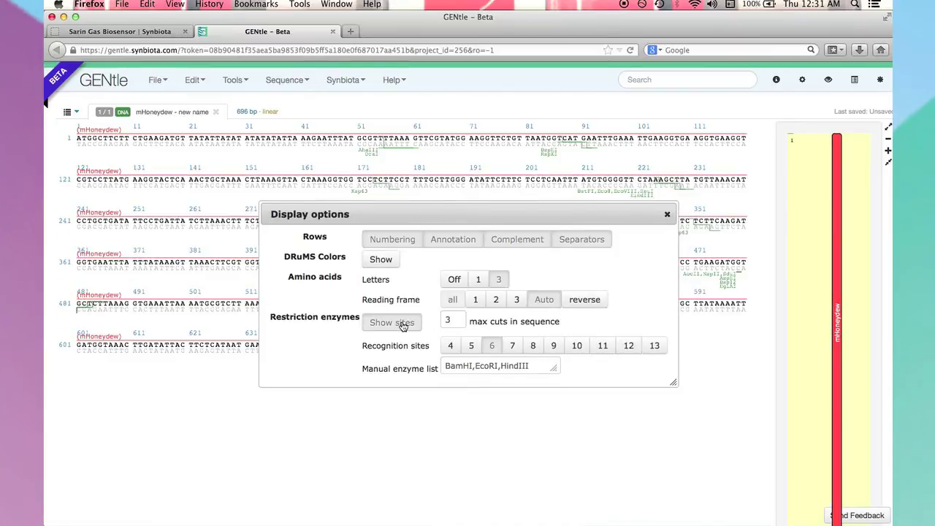
pyautogui.click(478, 279)
pyautogui.click(476, 299)
pyautogui.click(497, 301)
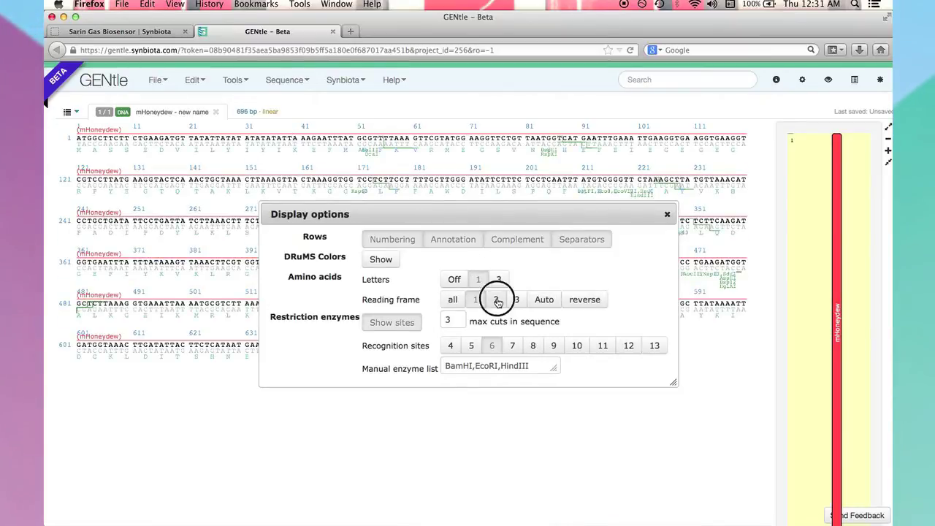
pyautogui.click(515, 301)
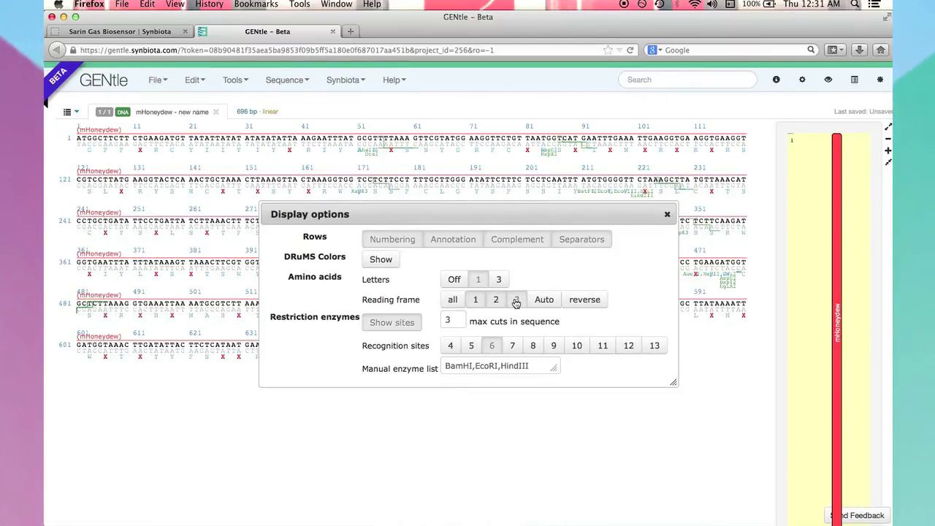
pyautogui.click(667, 214)
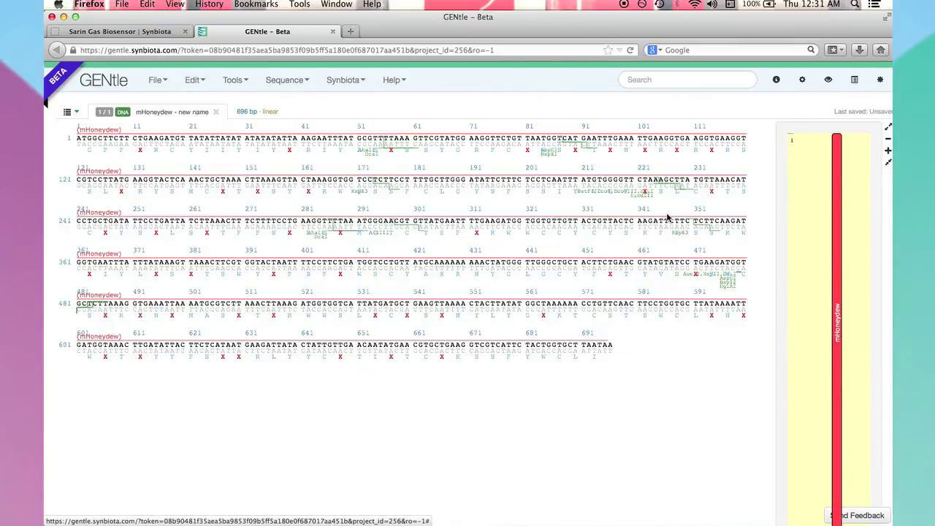
# Save the sequence to Synbiota and reload the Sarin Gas Biosensor project page
pyautogui.click(155, 79)
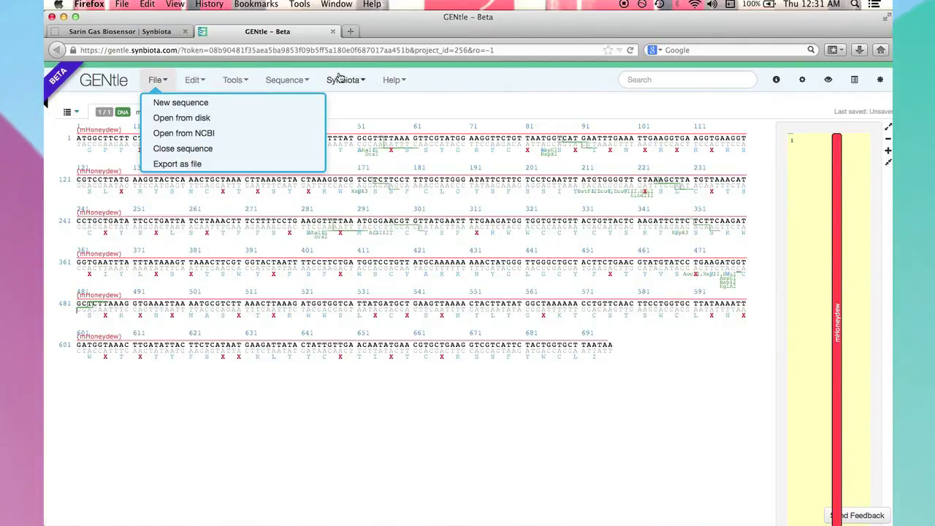
pyautogui.click(342, 79)
pyautogui.click(346, 117)
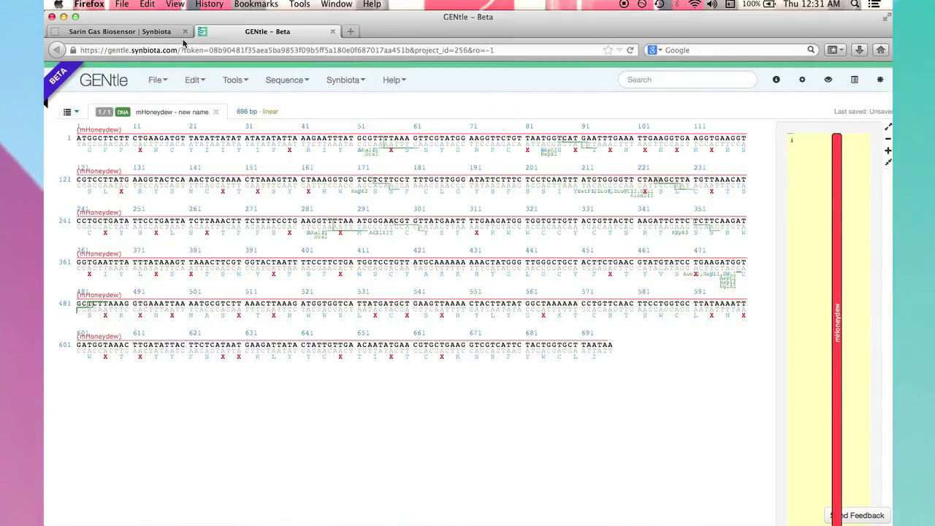
pyautogui.click(145, 32)
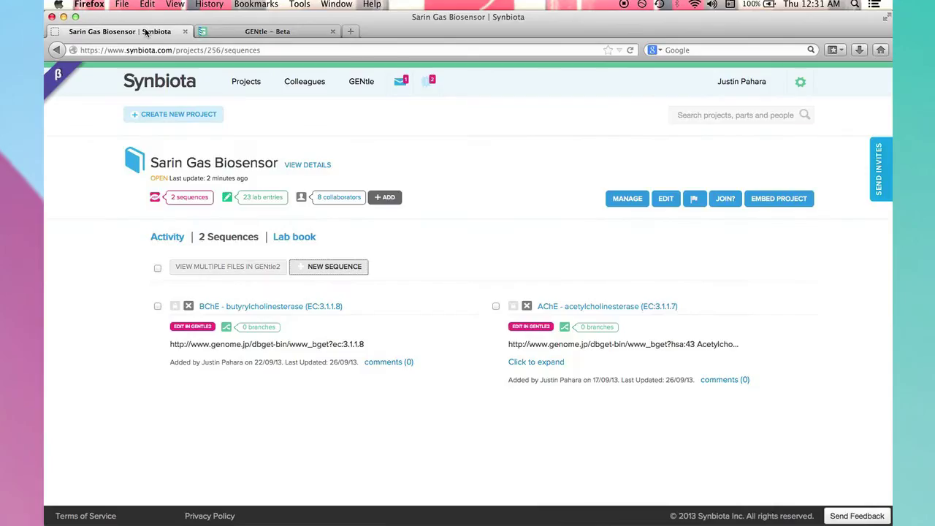
pyautogui.click(631, 50)
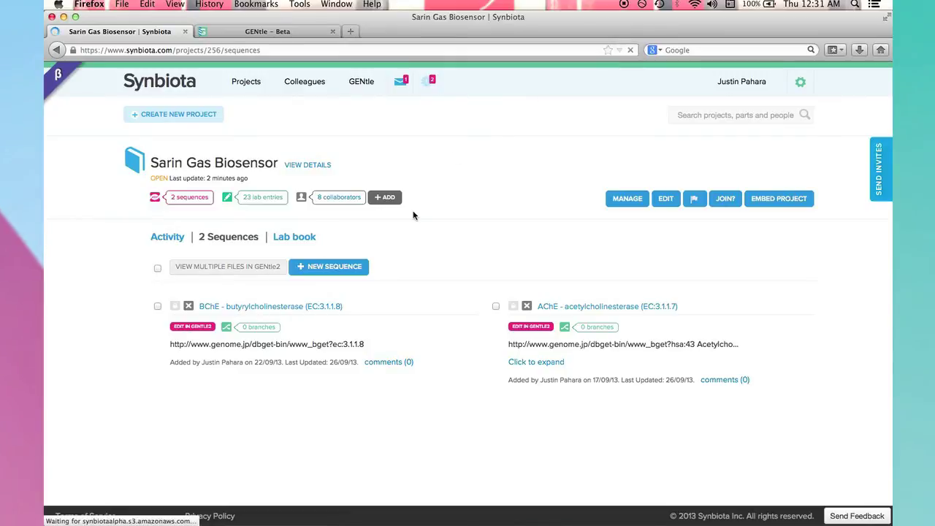
# Find mHoneydew - new name in the Activity feed, open it in GENtle, then begin a new project
pyautogui.click(170, 239)
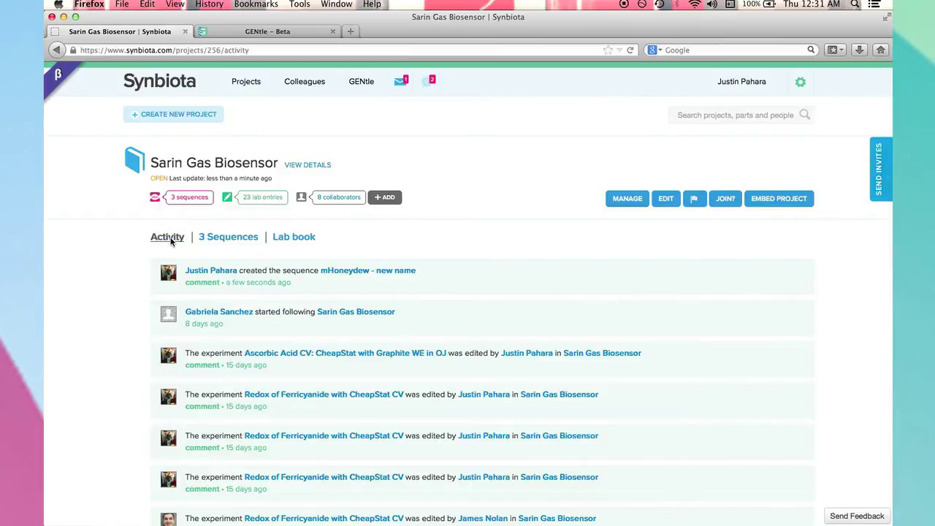
pyautogui.scroll(-5, 205, 380)
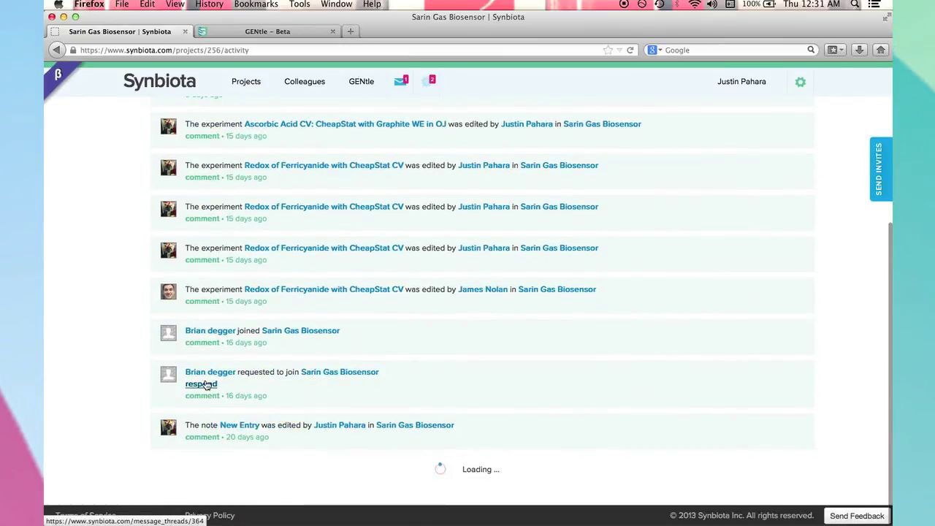
pyautogui.scroll(-8, 205, 380)
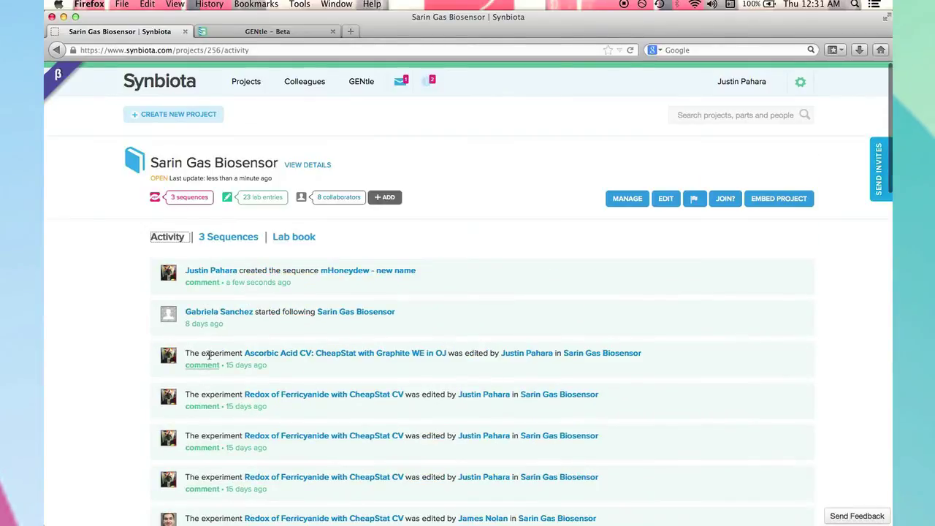
pyautogui.click(365, 271)
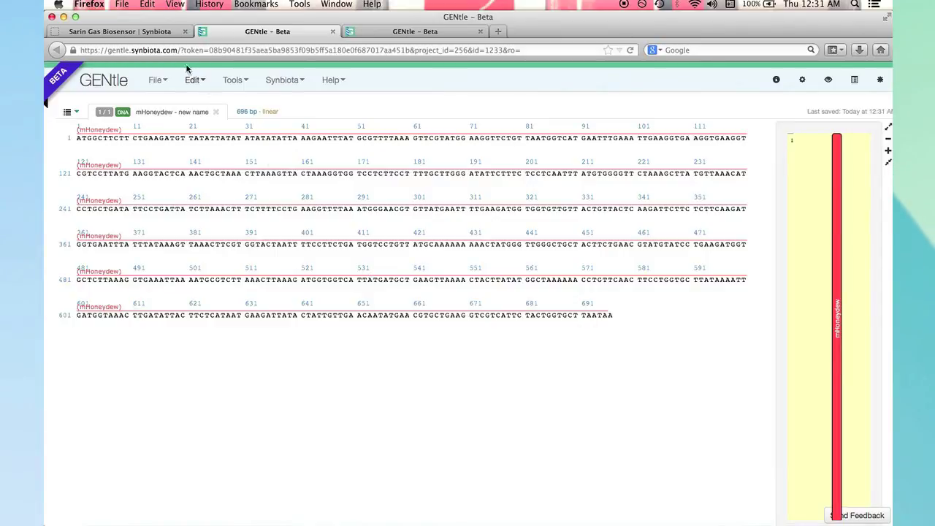
pyautogui.click(154, 31)
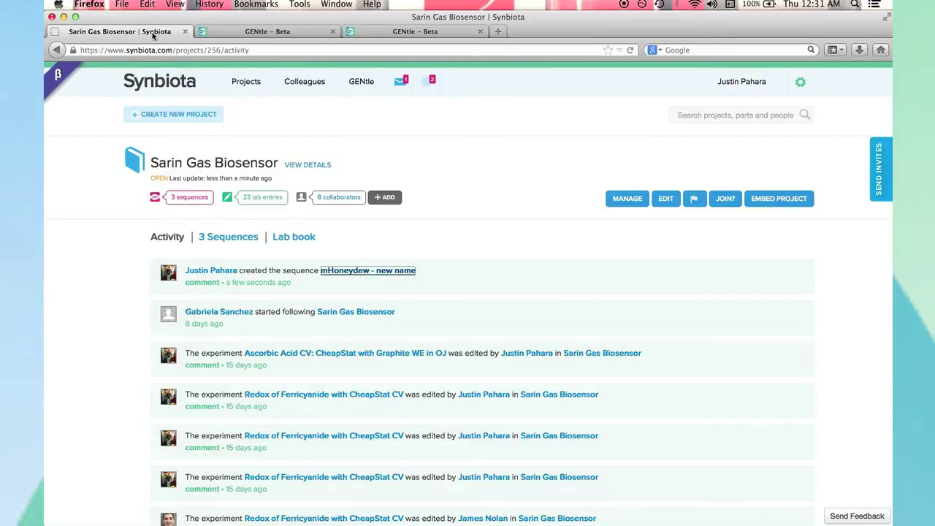
pyautogui.click(166, 117)
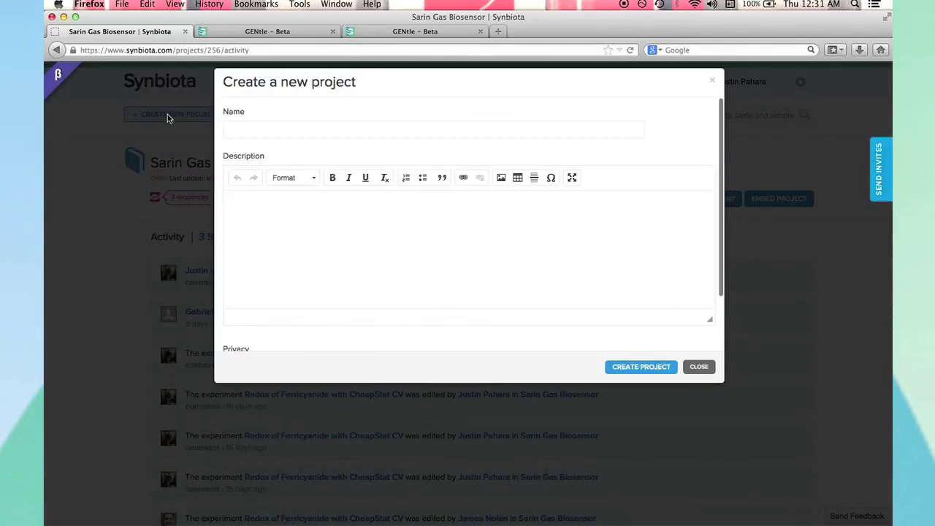
# Create the private project 'Sandbox Project' described 'Test project', after briefly trying Open privacy
pyautogui.click(248, 128)
pyautogui.write('Sandbox')
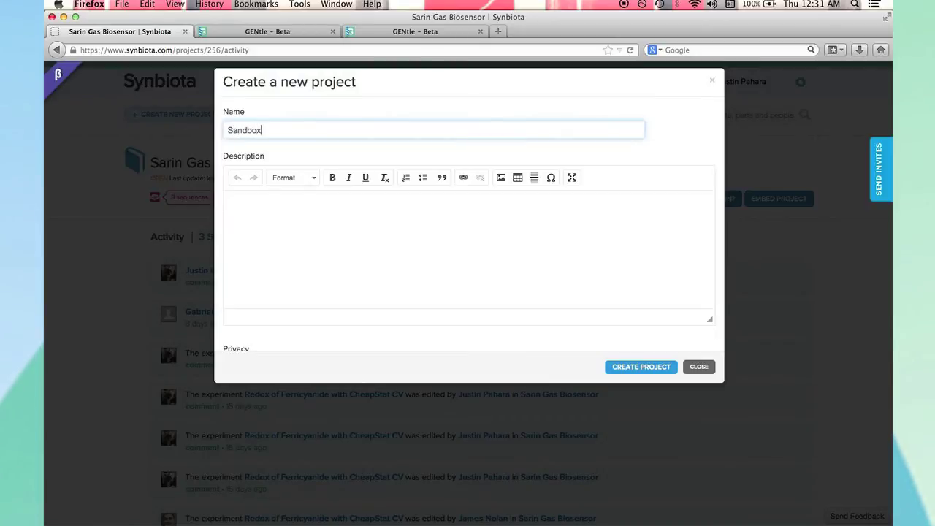
pyautogui.write(' Project')
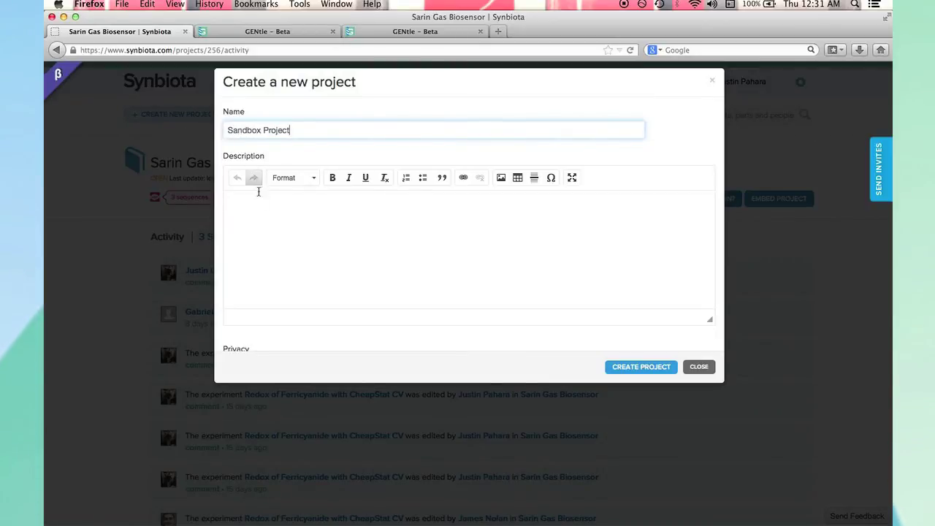
pyautogui.click(259, 212)
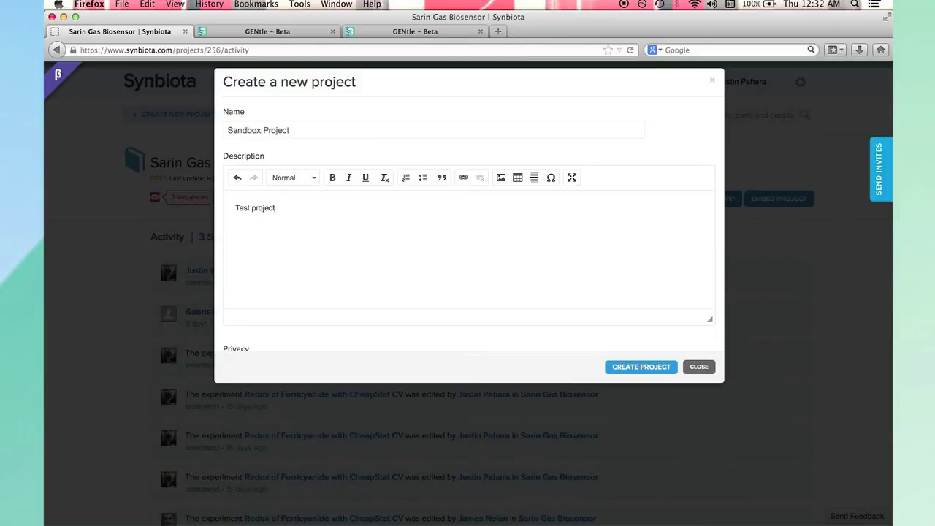
pyautogui.scroll(-3, 255, 329)
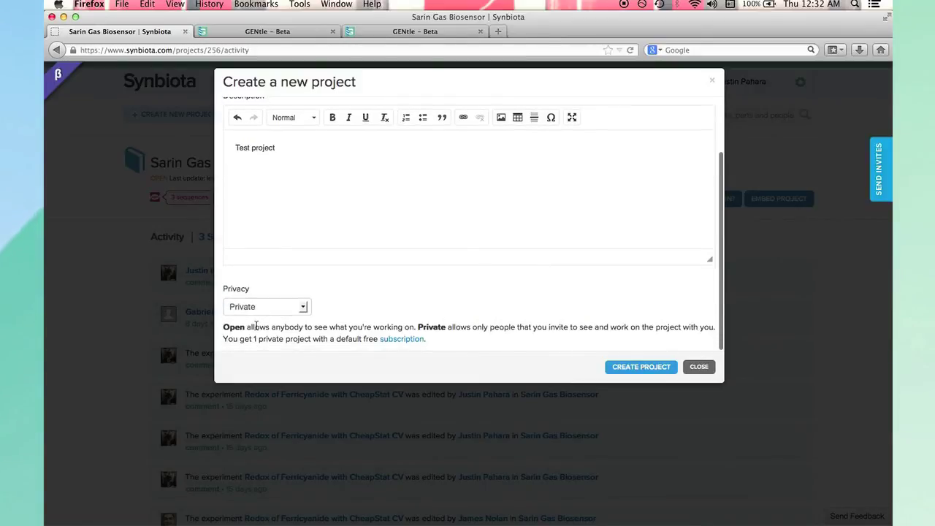
pyautogui.click(304, 310)
pyautogui.click(287, 319)
pyautogui.scroll(-1, 287, 323)
pyautogui.click(343, 295)
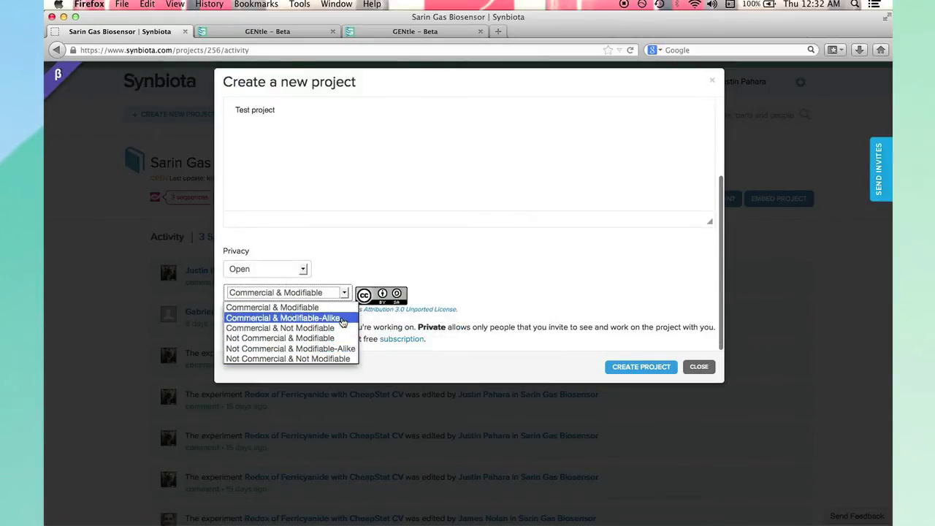
pyautogui.click(345, 295)
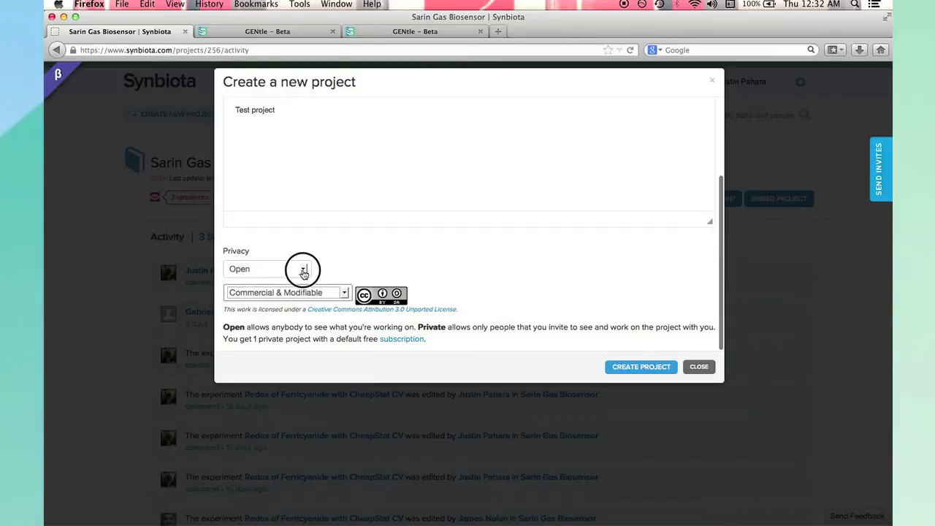
pyautogui.click(303, 268)
pyautogui.click(313, 294)
pyautogui.click(625, 367)
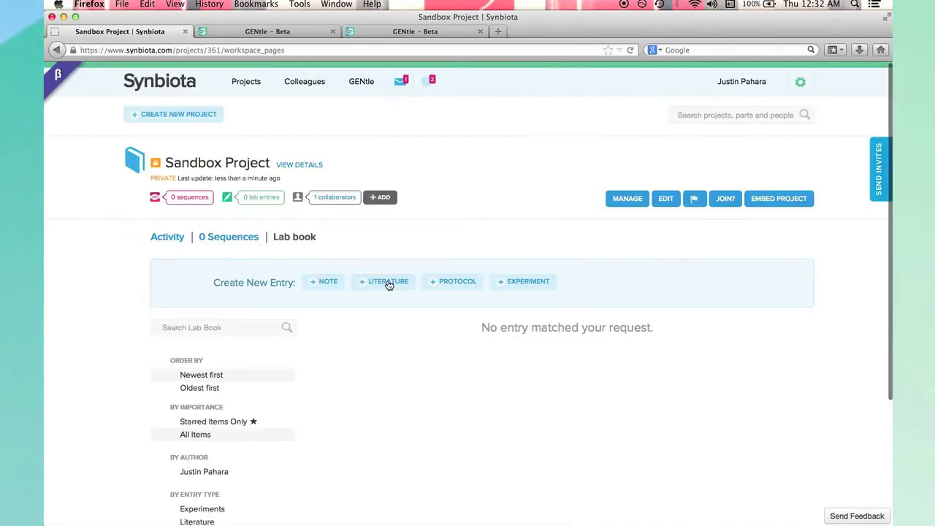
# Start the 'New Experiment - awesome test' entry and tag it 'awesome'
pyautogui.click(524, 280)
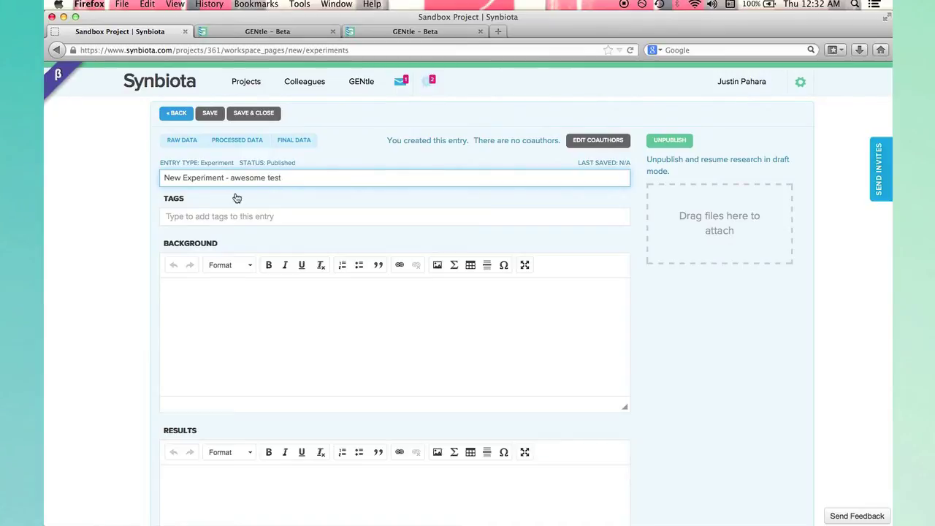
pyautogui.click(220, 217)
pyautogui.write('awe')
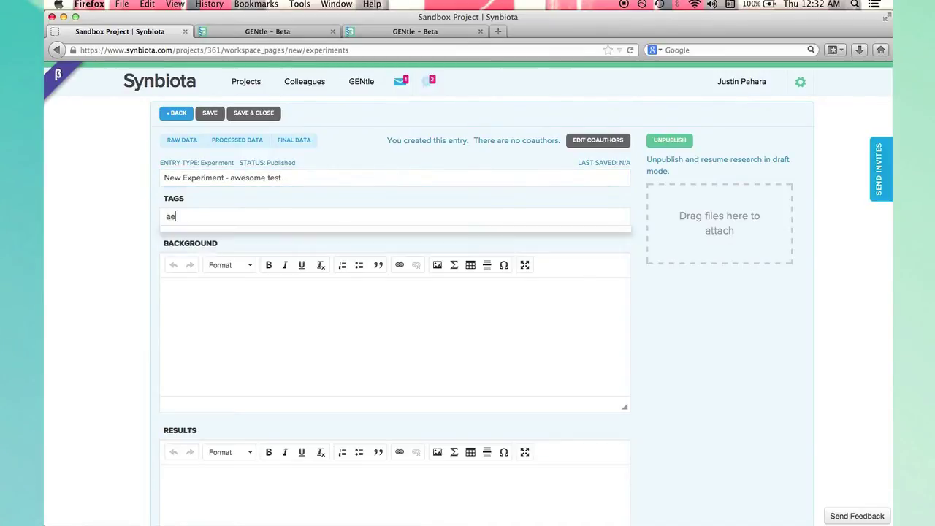
pyautogui.write('some')
pyautogui.click(209, 236)
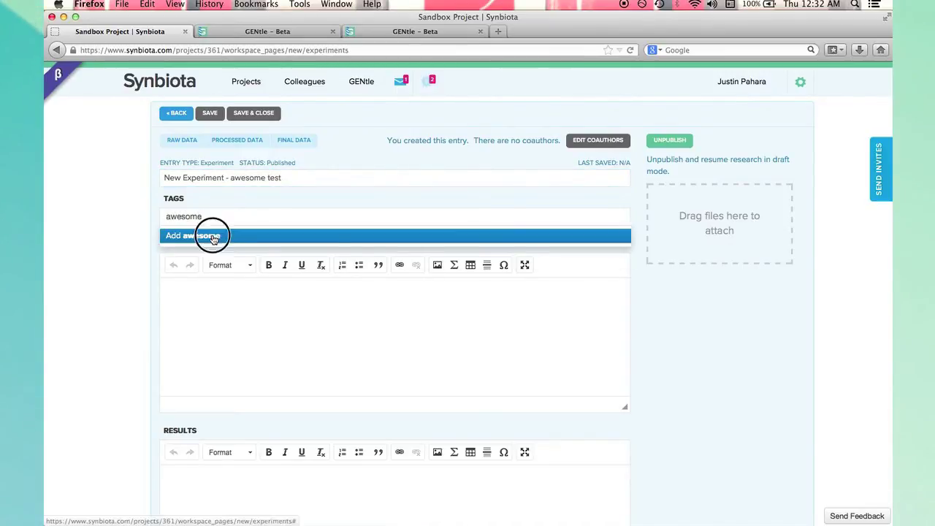
pyautogui.click(258, 179)
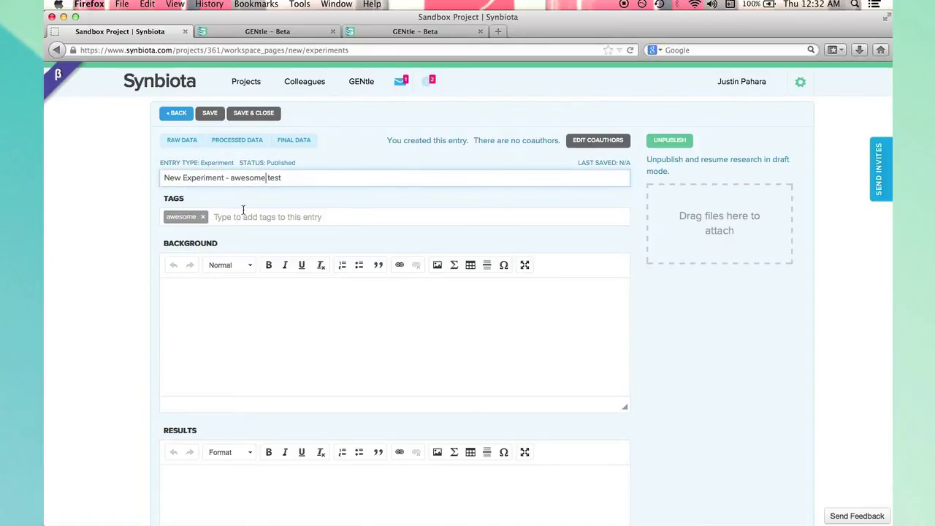
# Write 'Background here' in Background and a short line in Results
pyautogui.click(194, 292)
pyautogui.write('Background here')
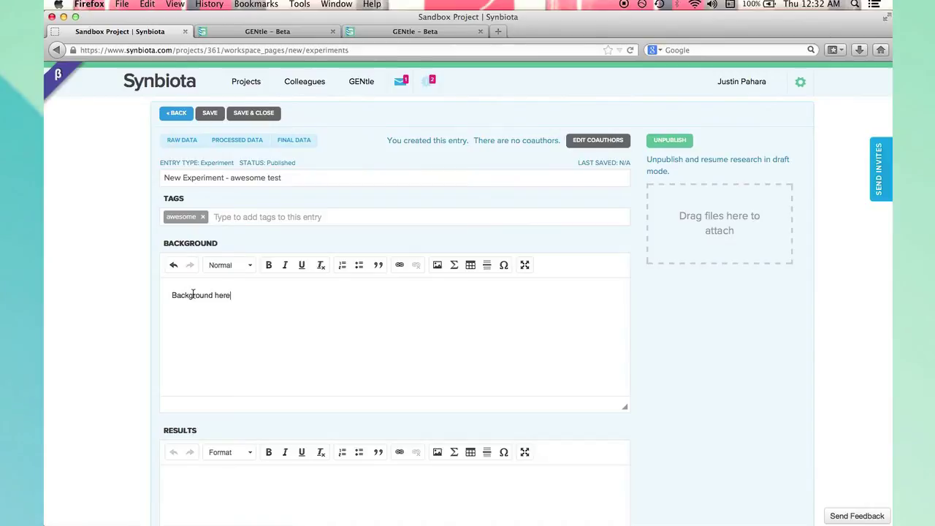
pyautogui.scroll(-2, 202, 331)
pyautogui.click(192, 401)
pyautogui.write('Data!!! ymmmmmm:')
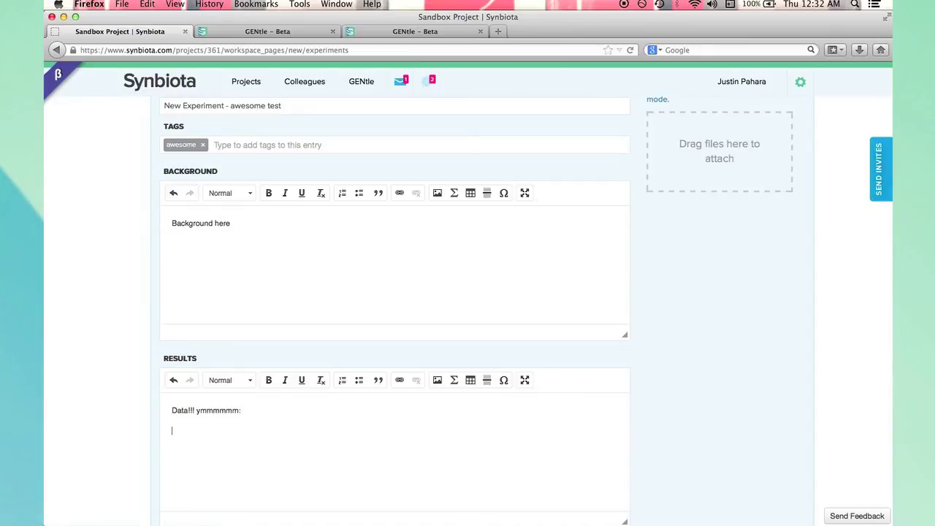
pyautogui.click(80, 503)
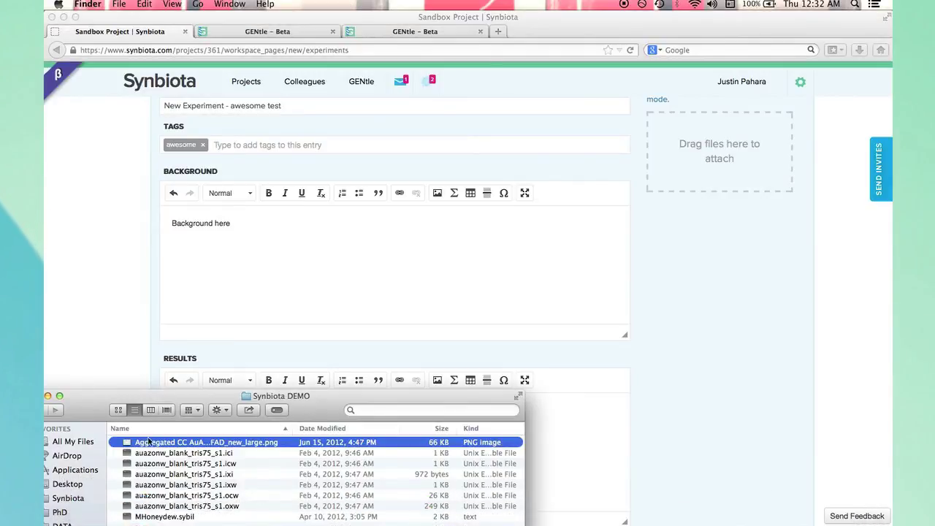
# Attach the Aggregated CC AuAZONW PNG graph to the experiment entry
pyautogui.press('Return')
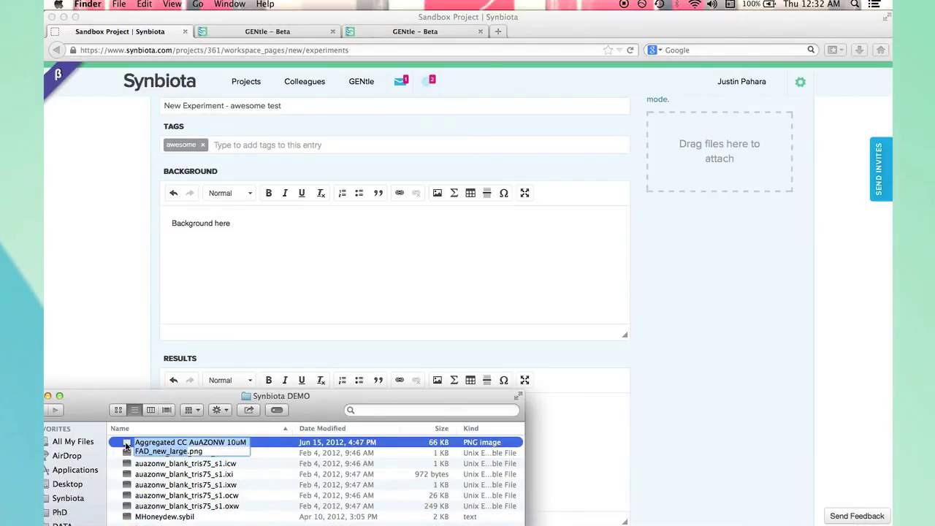
pyautogui.moveTo(125, 446); pyautogui.dragTo(547, 497)
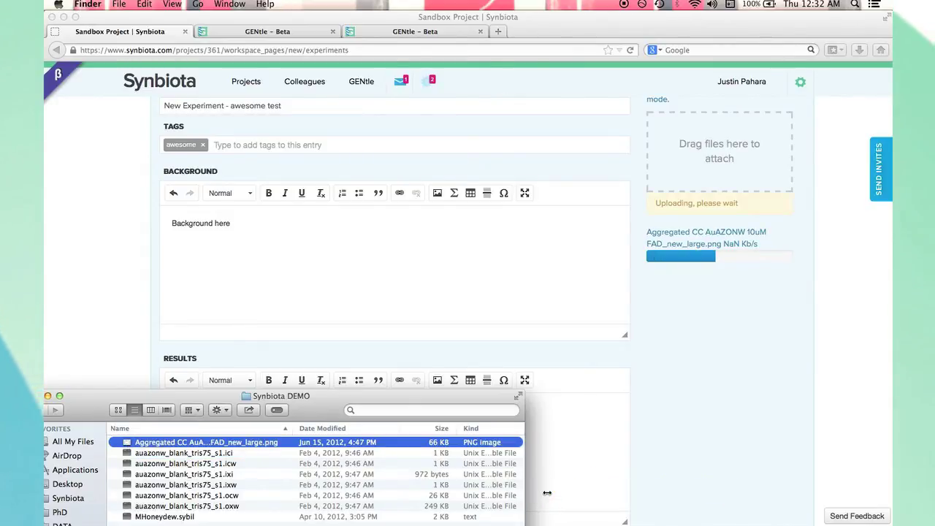
pyautogui.click(547, 493)
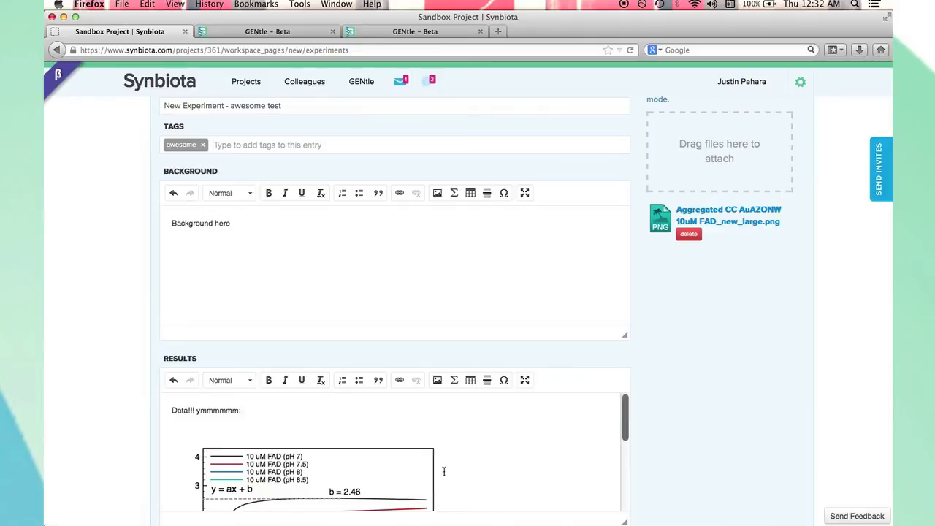
pyautogui.scroll(-5, 444, 471)
pyautogui.scroll(5, 443, 471)
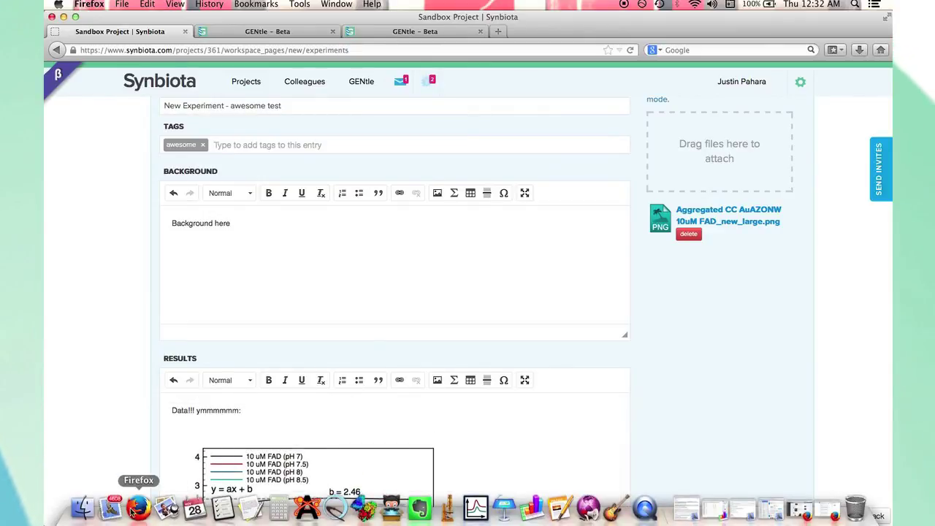
# Attach the six auazonw_blank_tris75_s1 data files to the entry
pyautogui.click(82, 515)
pyautogui.click(162, 453)
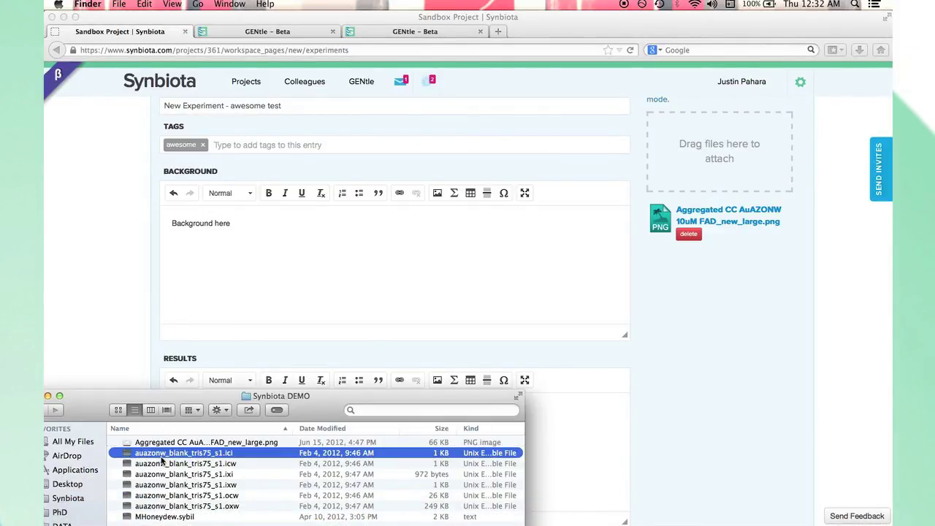
pyautogui.hotkey('shift', 'Down')
pyautogui.hotkey('shift', 'Down')
pyautogui.hotkey('shift', 'Down')
pyautogui.hotkey('shift', 'Down')
pyautogui.hotkey('shift', 'Down')
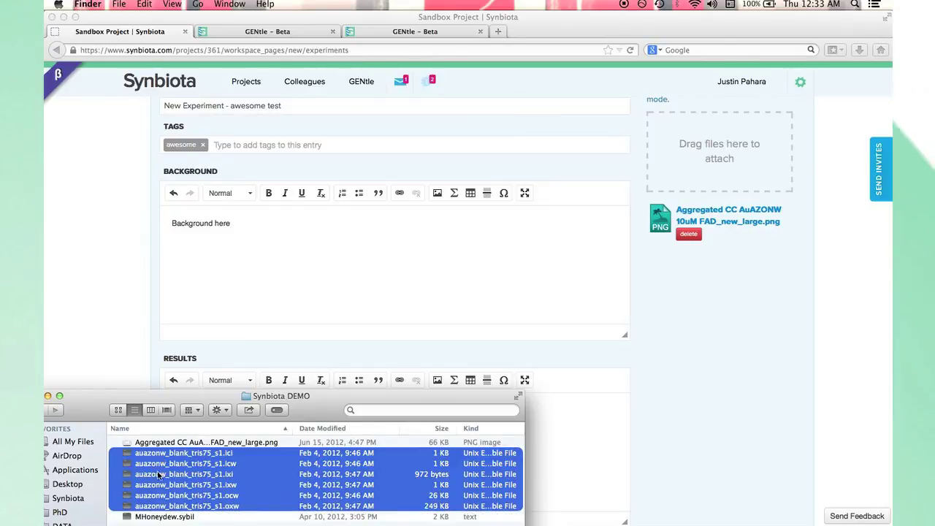
pyautogui.moveTo(157, 474); pyautogui.dragTo(676, 301)
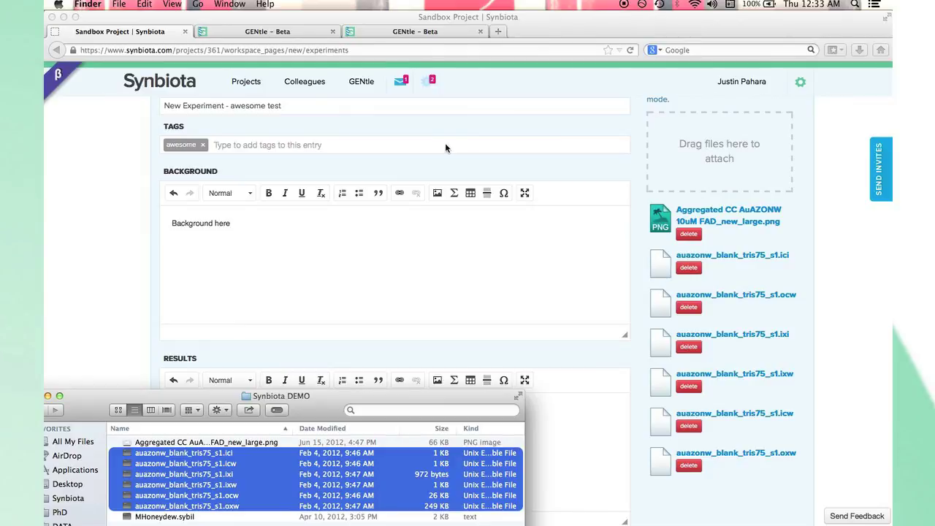
pyautogui.click(434, 169)
pyautogui.scroll(5, 435, 172)
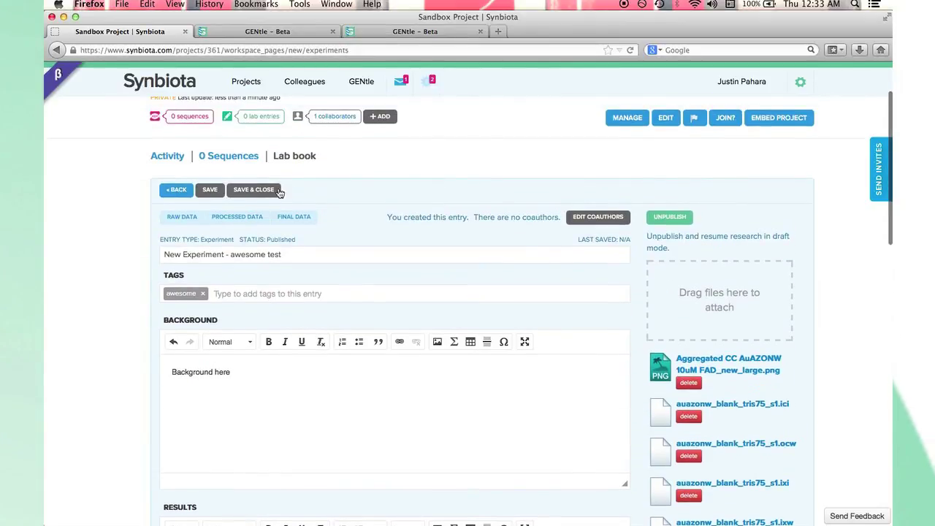
# Save and close the experiment entry, then review its FAD graph and seven attachments in the lab book
pyautogui.click(256, 190)
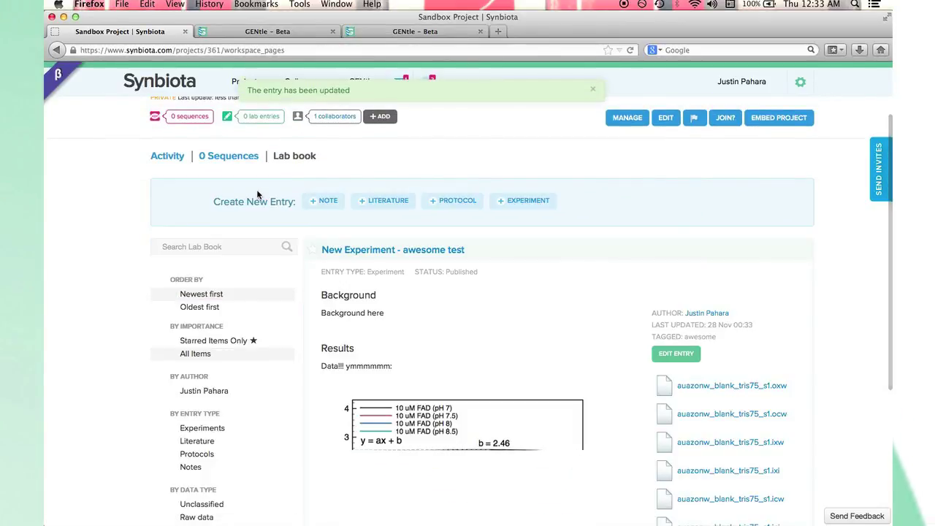
pyautogui.scroll(-5, 396, 348)
pyautogui.scroll(7, 396, 348)
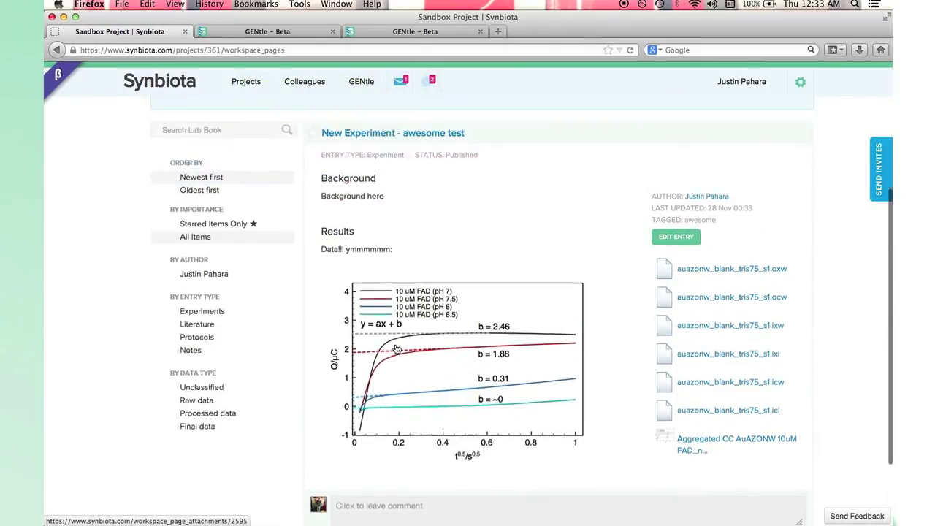